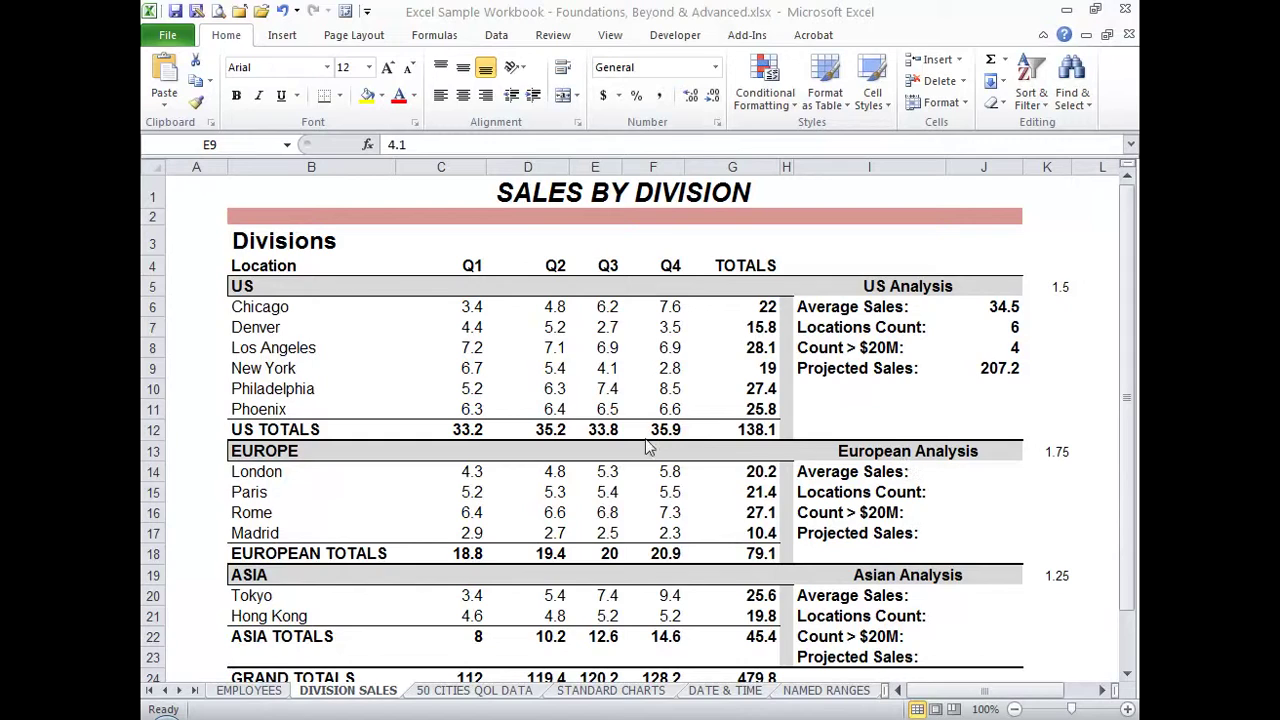
# Select the city names in B6:B11 together with their totals in G6:G11
pyautogui.moveTo(272, 306); pyautogui.dragTo(276, 404)
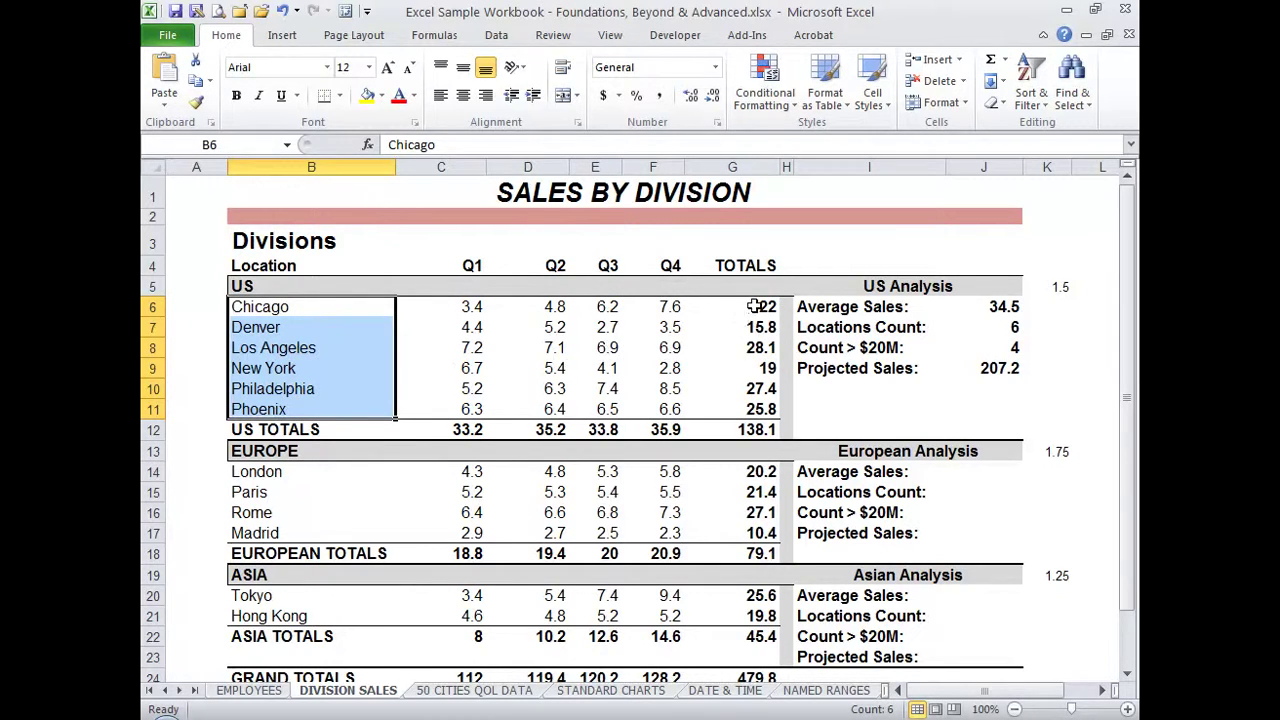
pyautogui.keyDown('ctrl'); pyautogui.moveTo(760, 305); pyautogui.dragTo(748, 403); pyautogui.keyUp('ctrl')
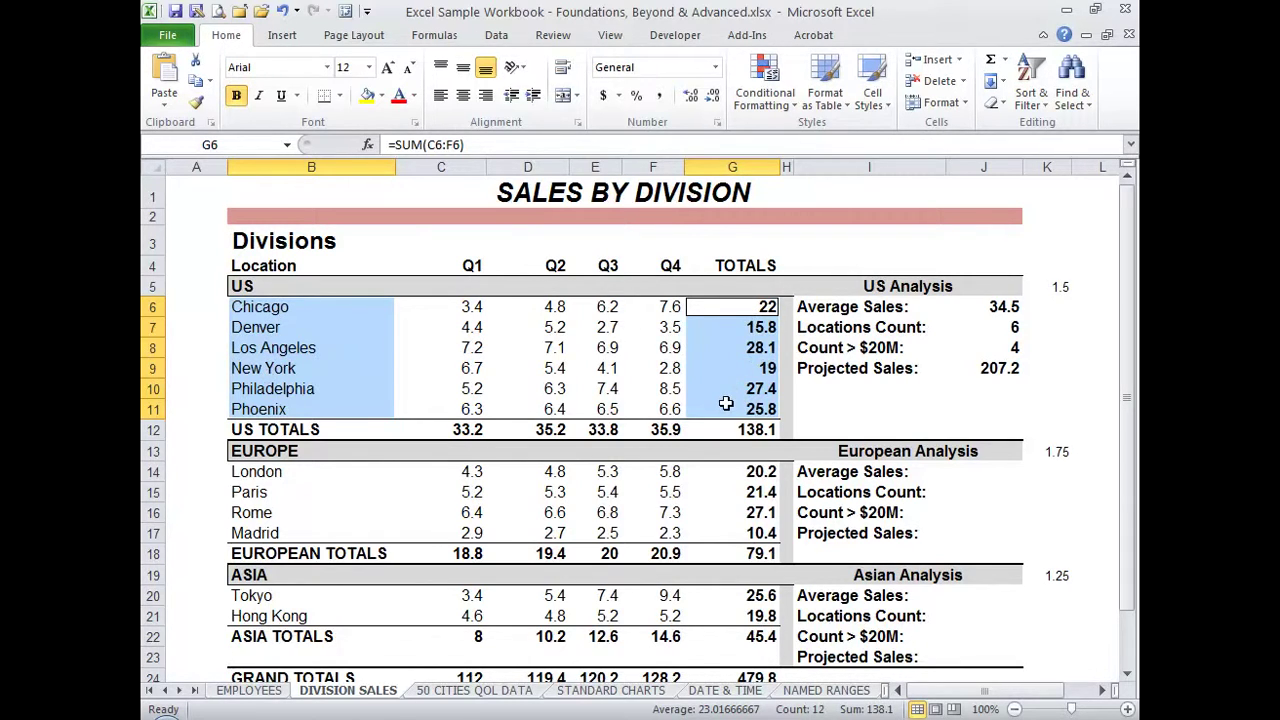
# Insert a 3-D Pie chart of the selected city totals
pyautogui.click(283, 36)
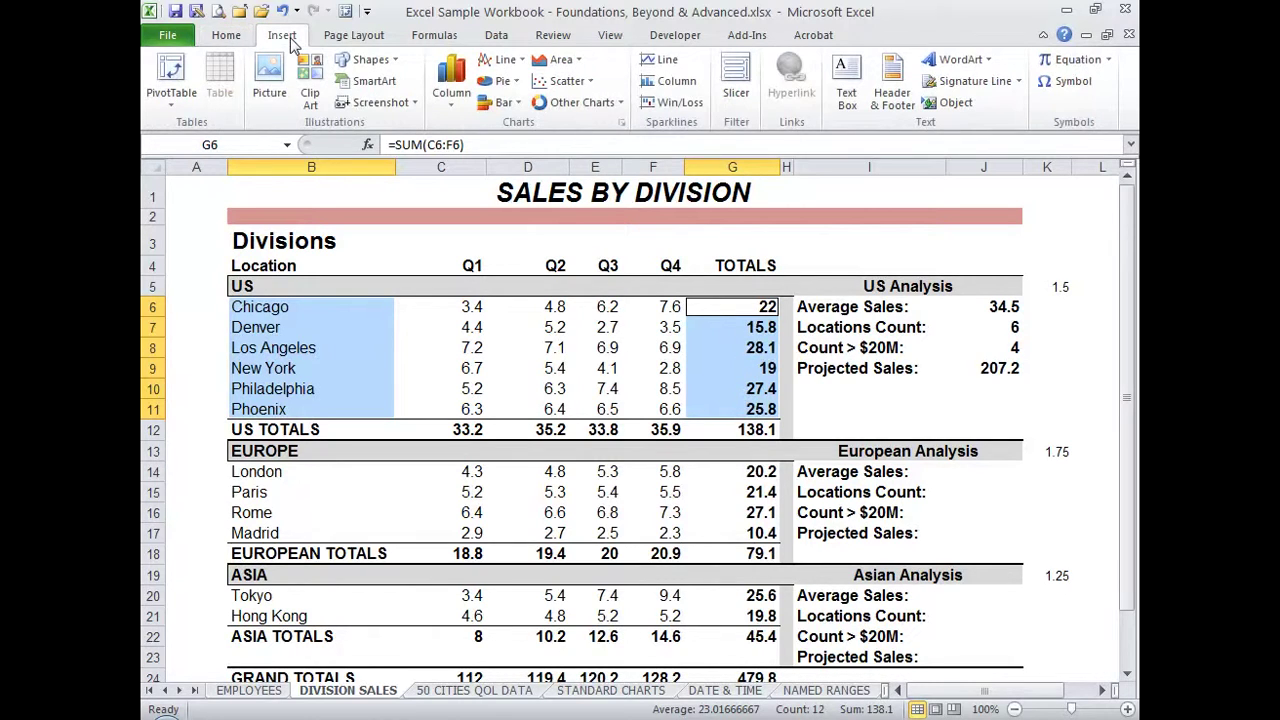
pyautogui.click(515, 88)
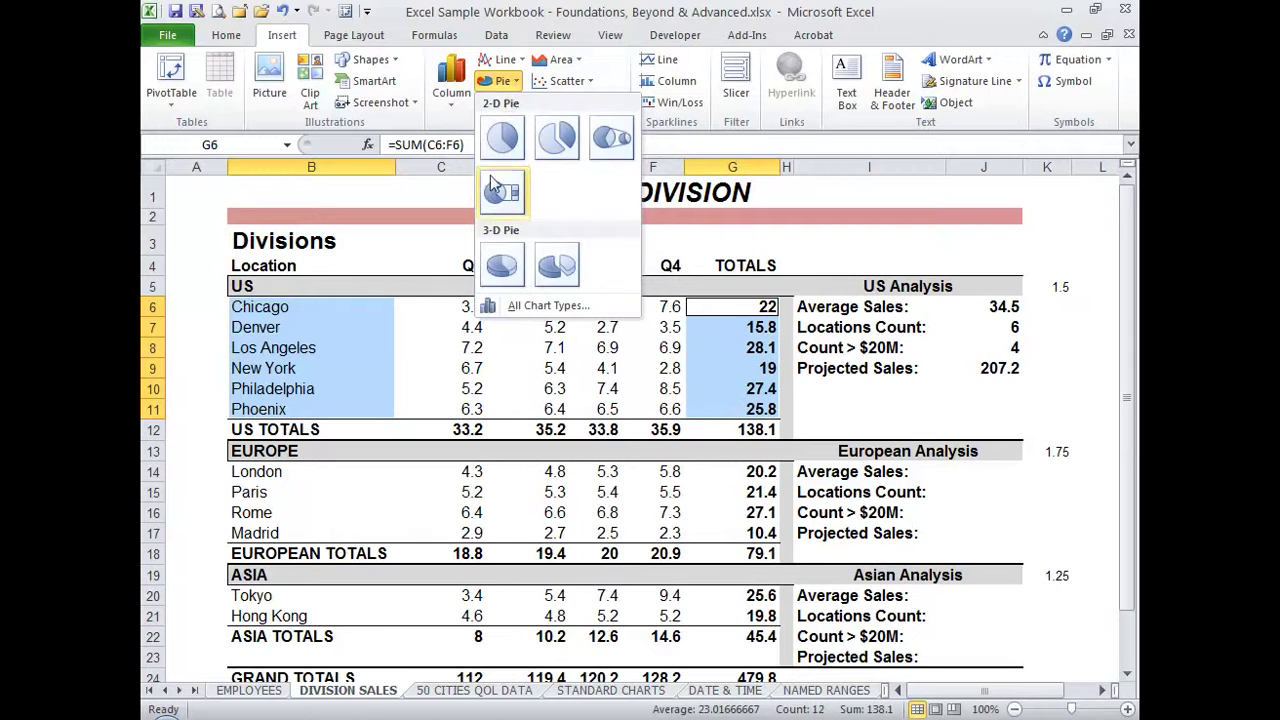
pyautogui.click(501, 266)
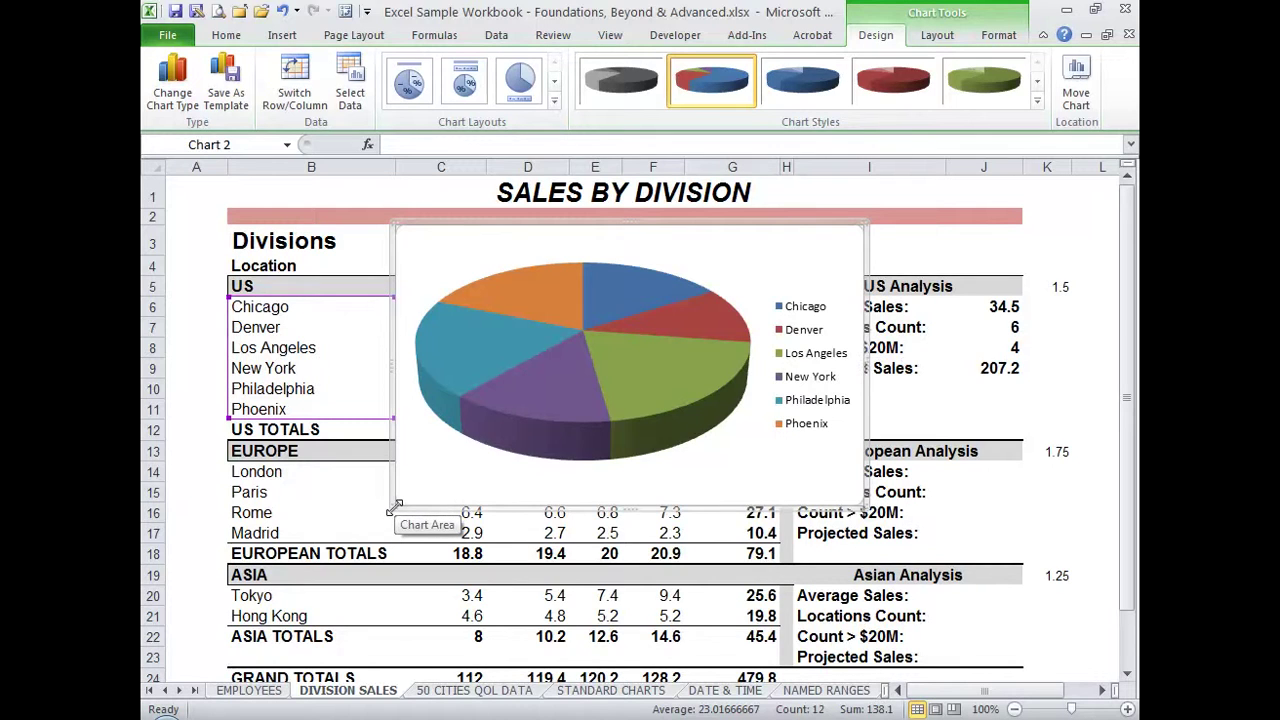
# Enlarge the pie chart toward the lower left and lower right, then select its legend
pyautogui.moveTo(393, 507); pyautogui.dragTo(287, 595)
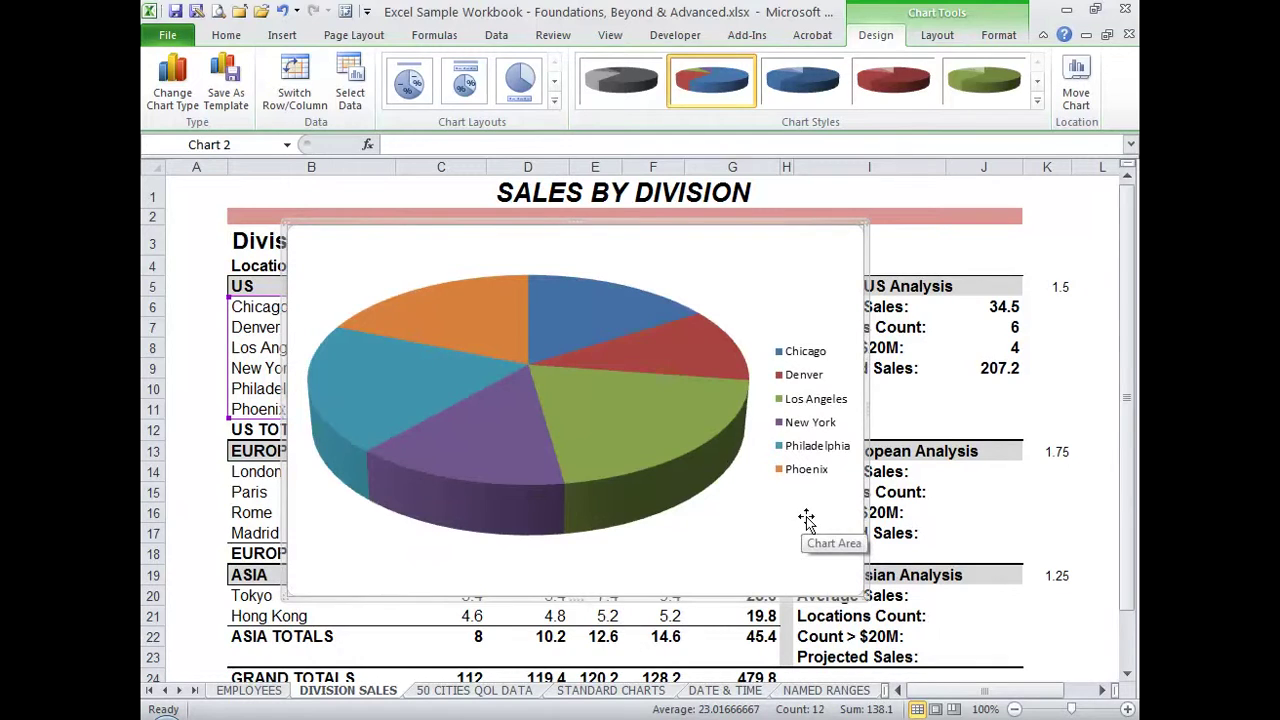
pyautogui.moveTo(866, 596); pyautogui.dragTo(1029, 635)
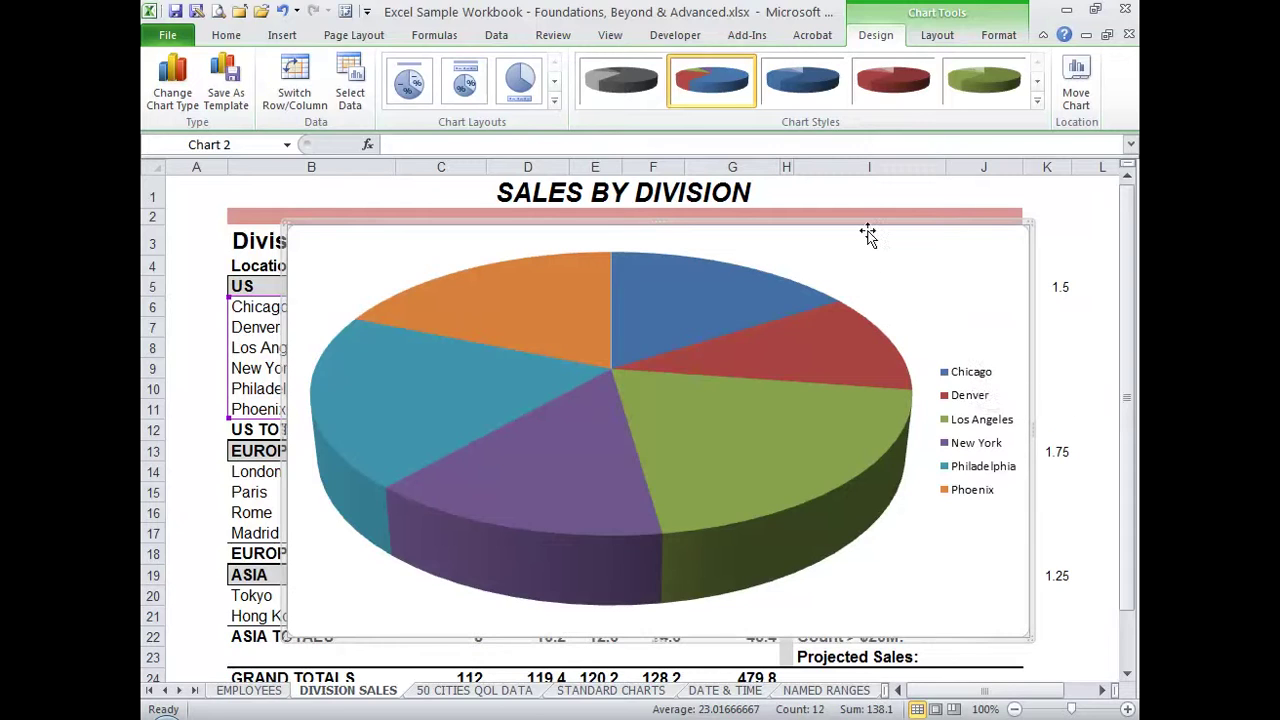
pyautogui.click(976, 383)
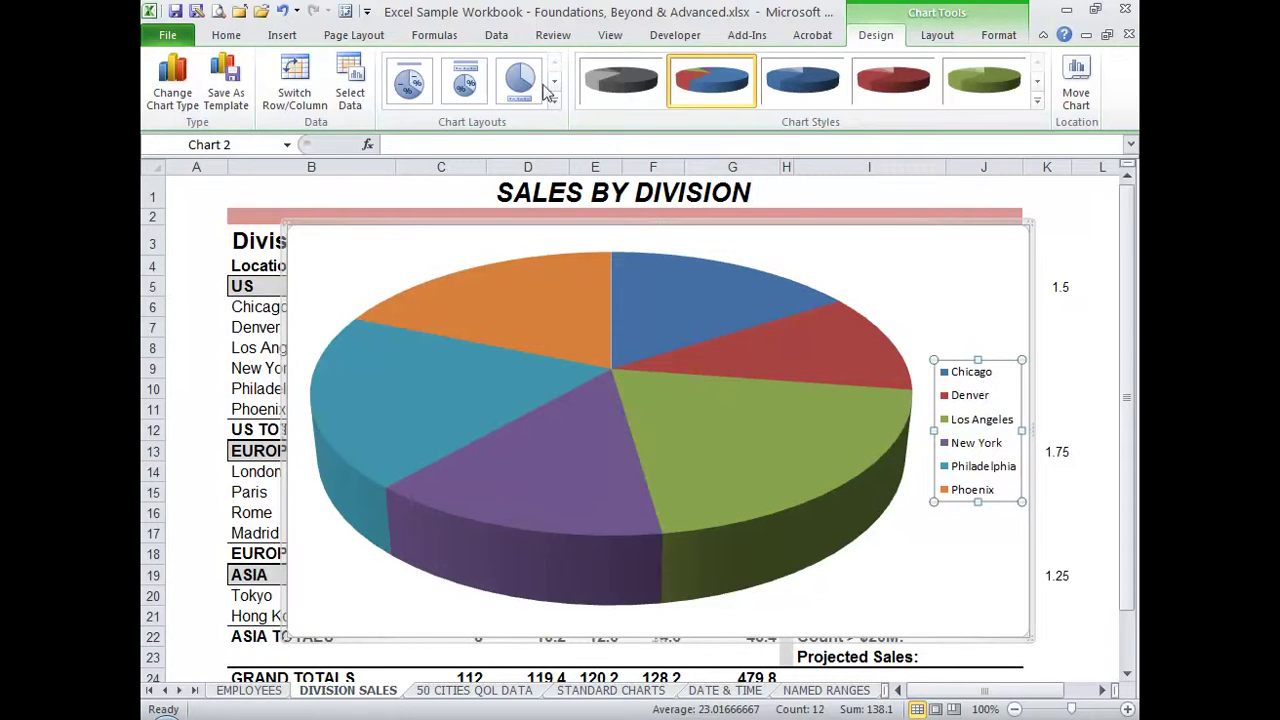
# Raise the legend's font size to 14 point
pyautogui.click(227, 40)
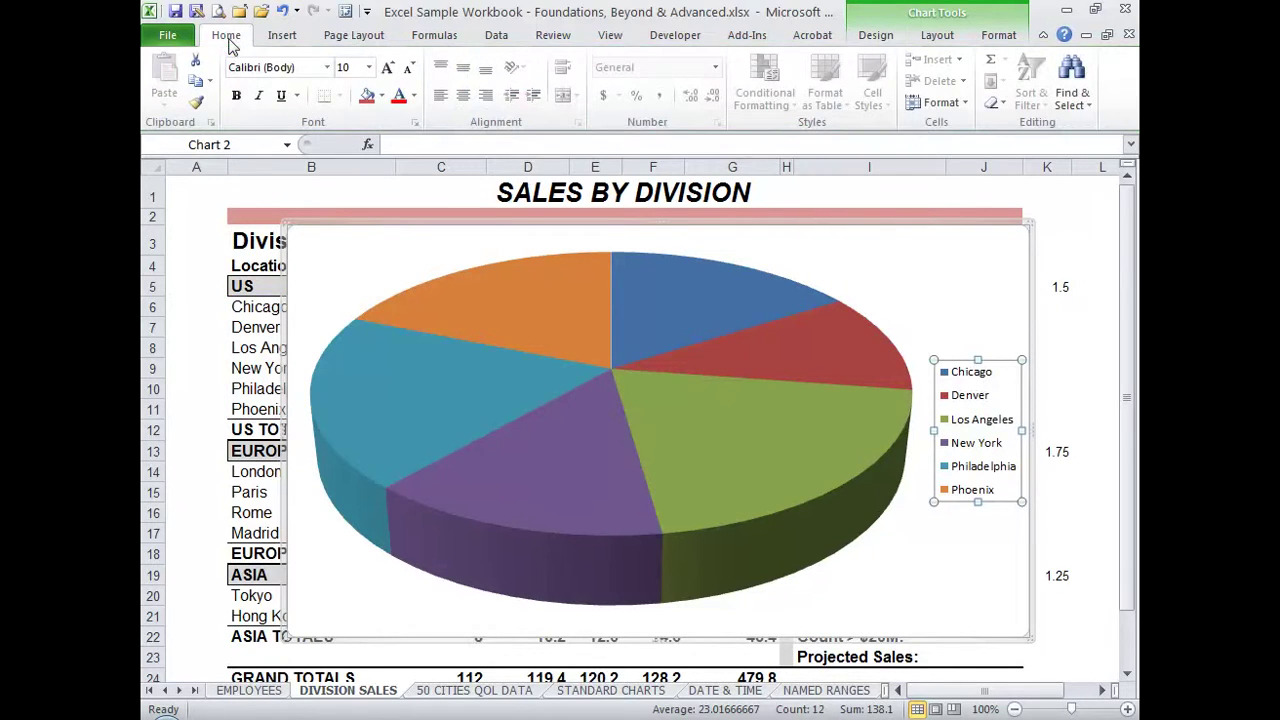
pyautogui.click(388, 68)
pyautogui.click(388, 68)
pyautogui.click(388, 68)
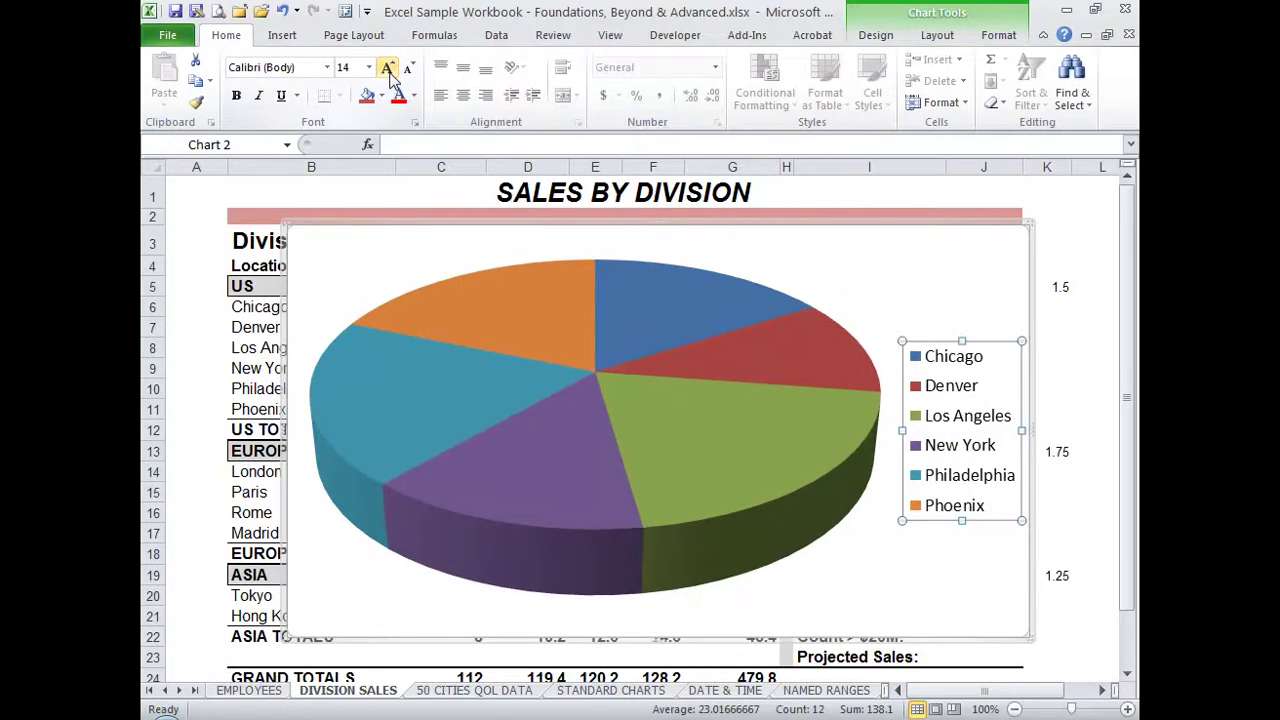
# Look at the legend's Shape Fill colours without applying one
pyautogui.click(993, 40)
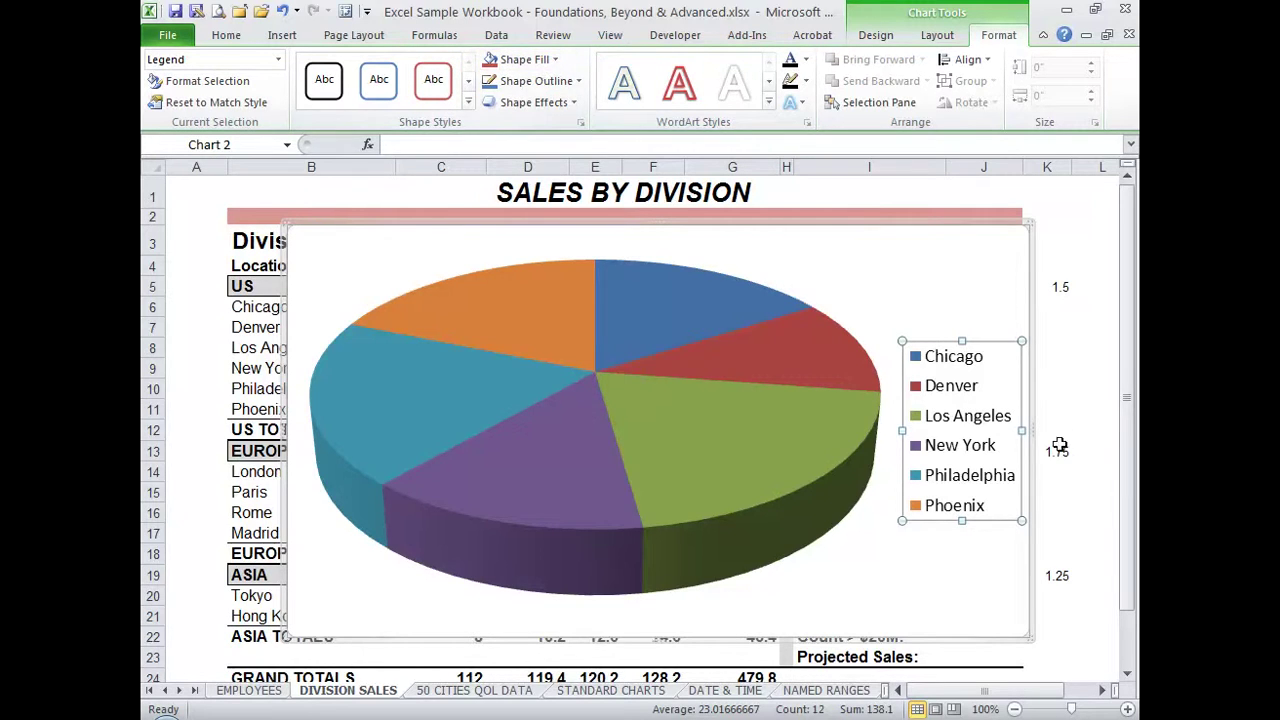
pyautogui.click(549, 63)
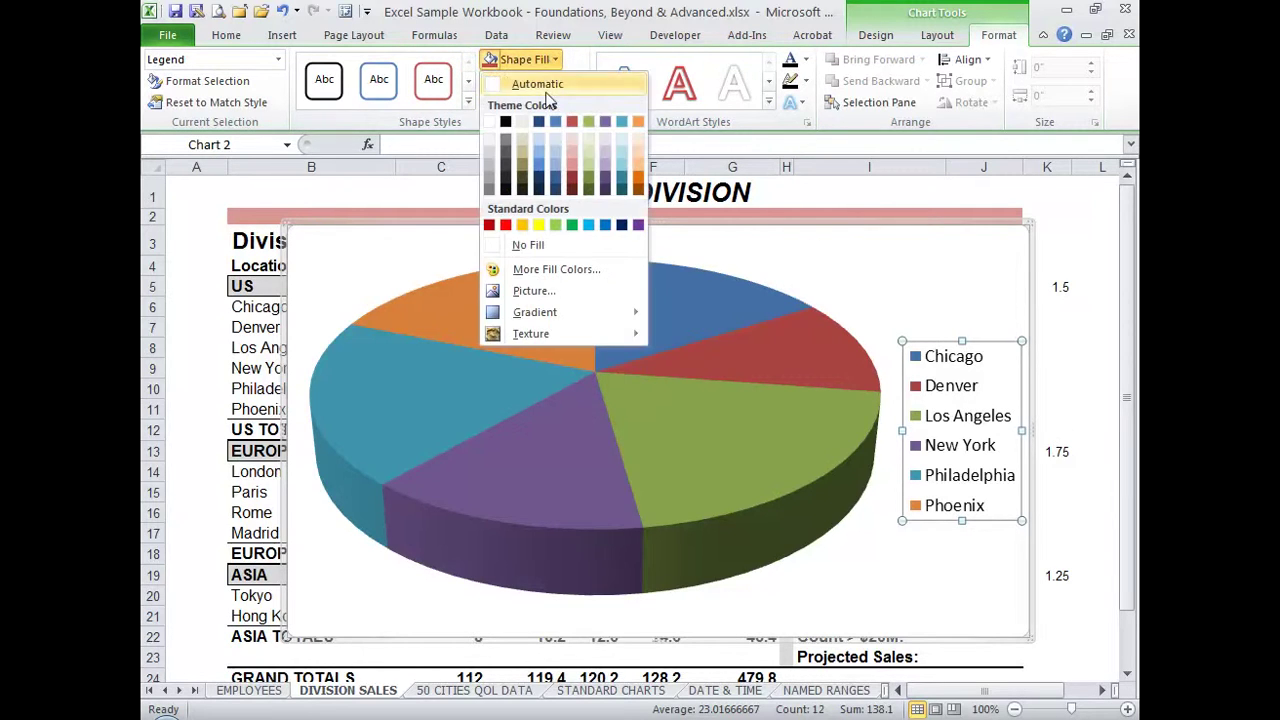
pyautogui.click(492, 139)
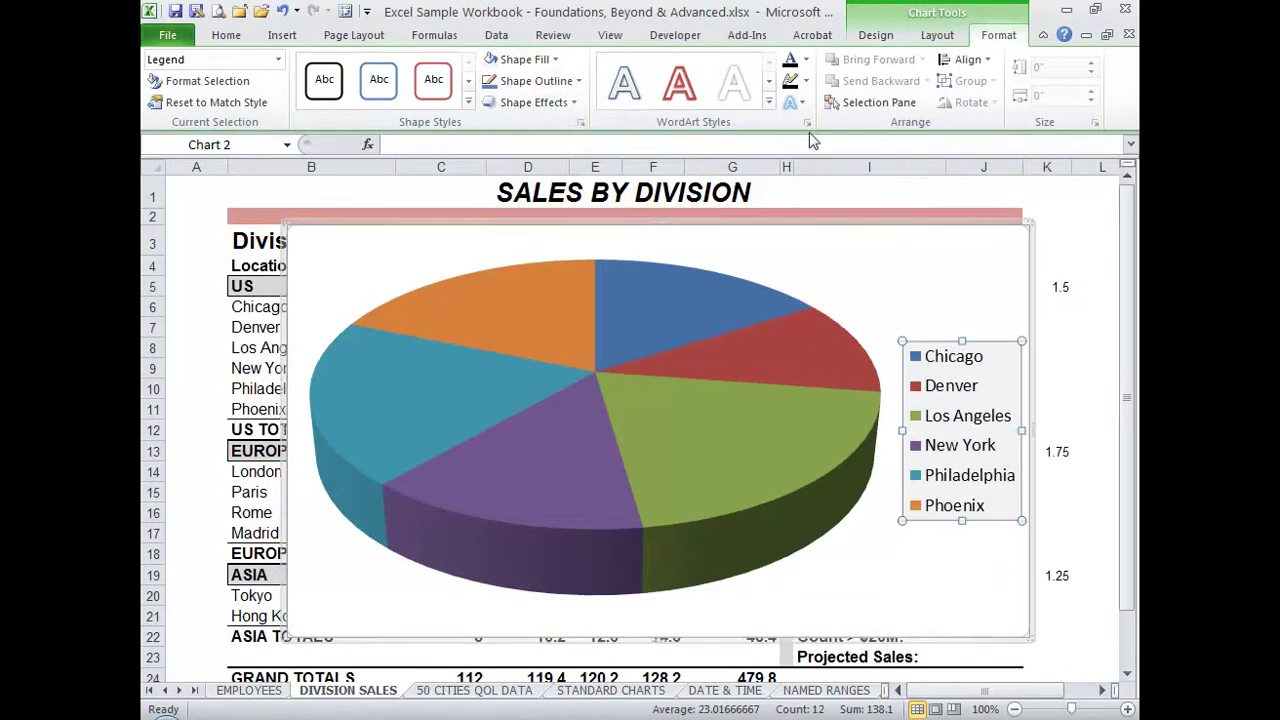
pyautogui.click(937, 35)
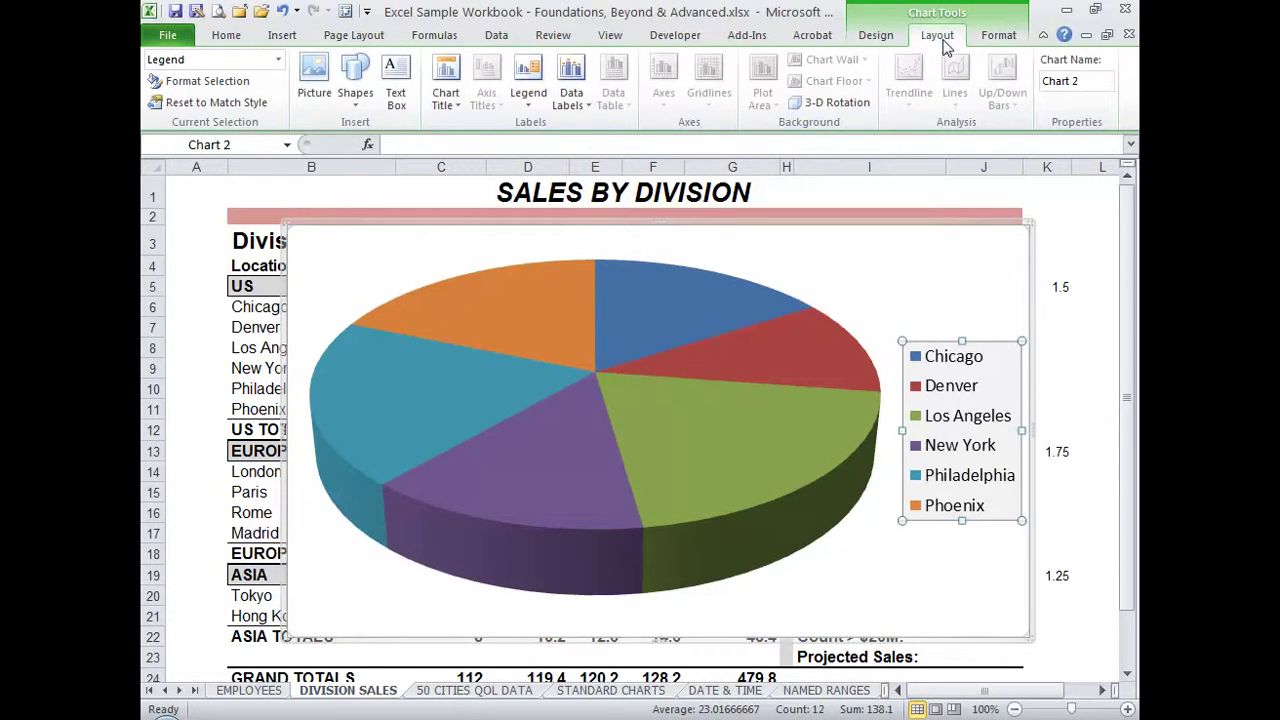
# Show the chart legend at the bottom, below the pie
pyautogui.click(533, 101)
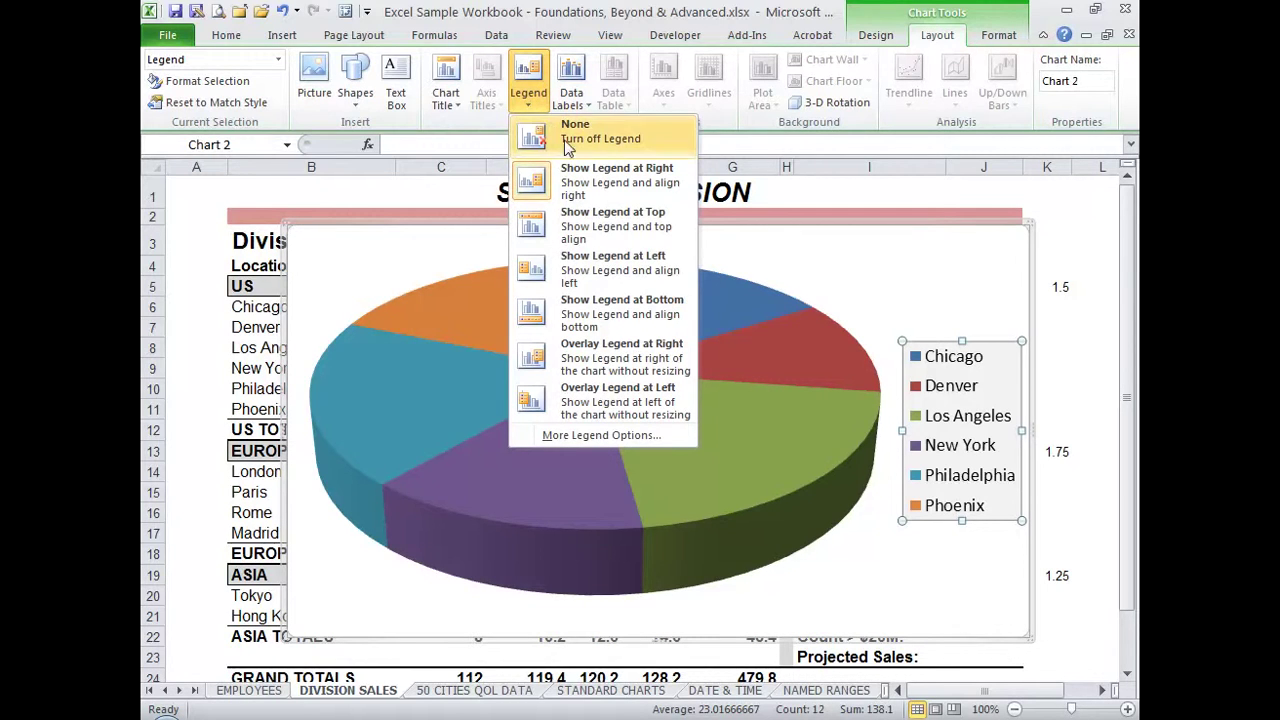
pyautogui.click(607, 308)
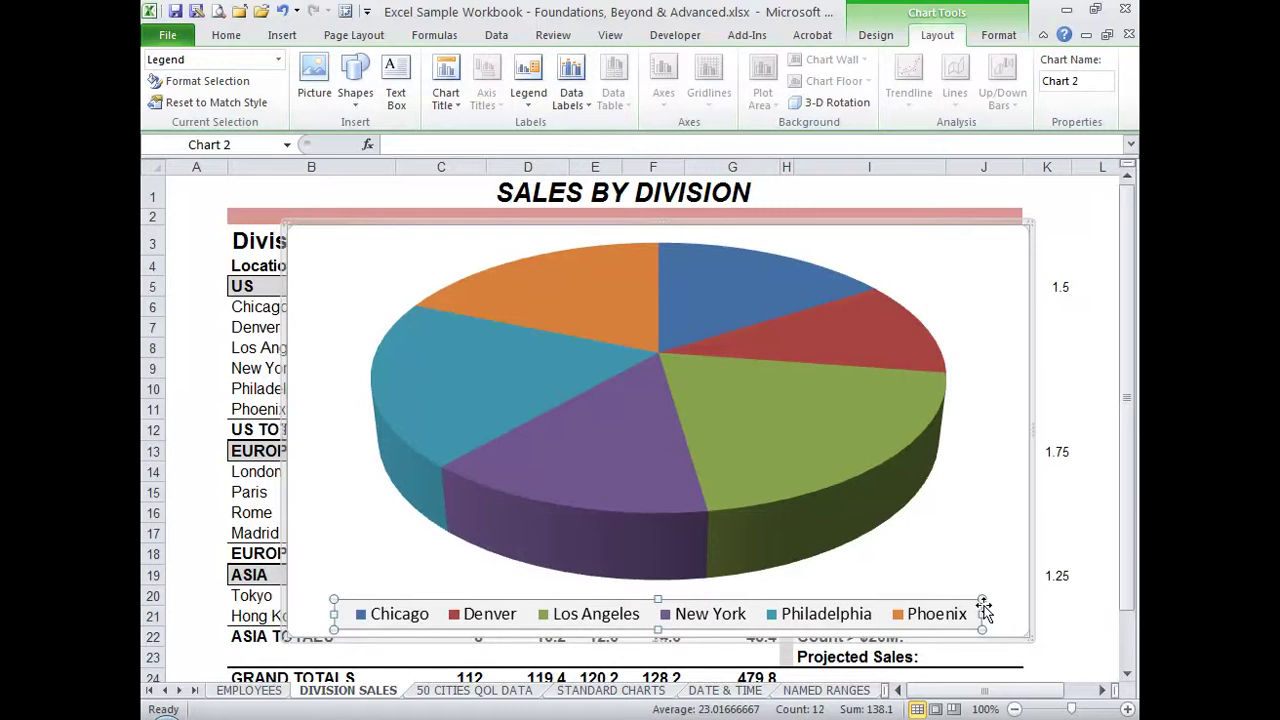
pyautogui.moveTo(807, 456)
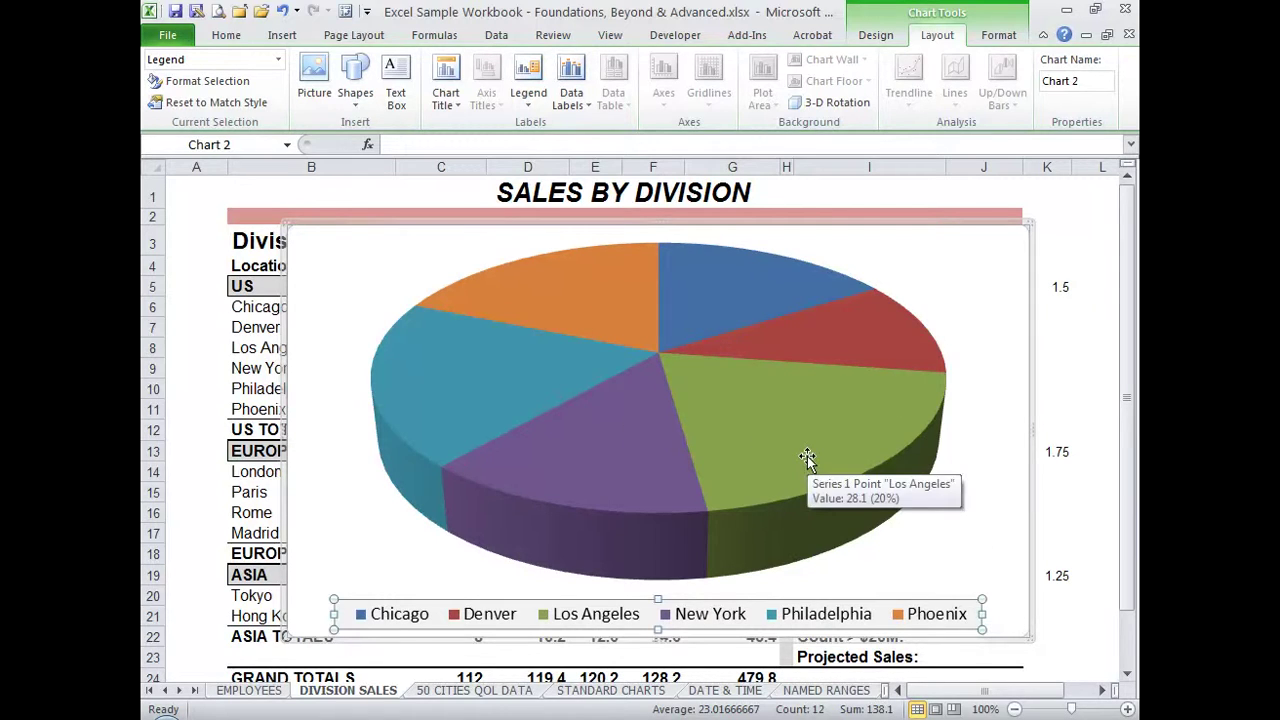
pyautogui.click(457, 104)
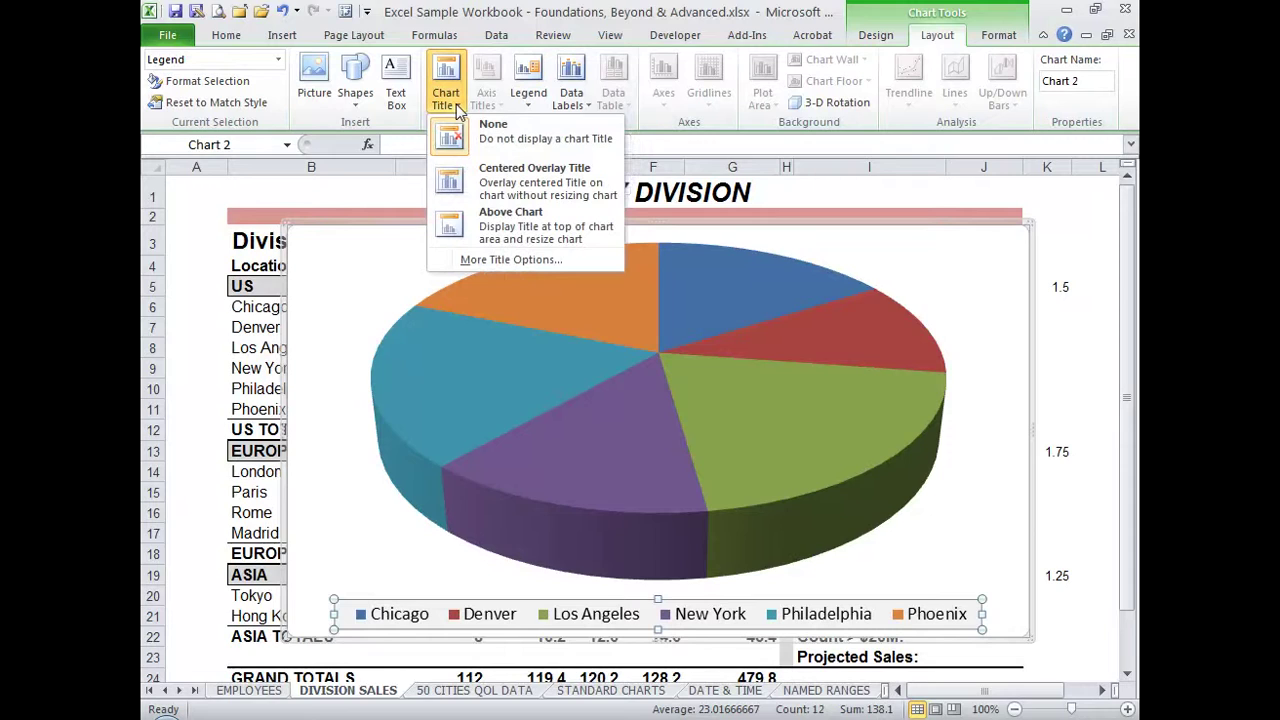
# Add a centered overlay title 'Sales by City' and move it to the chart's upper left
pyautogui.click(518, 184)
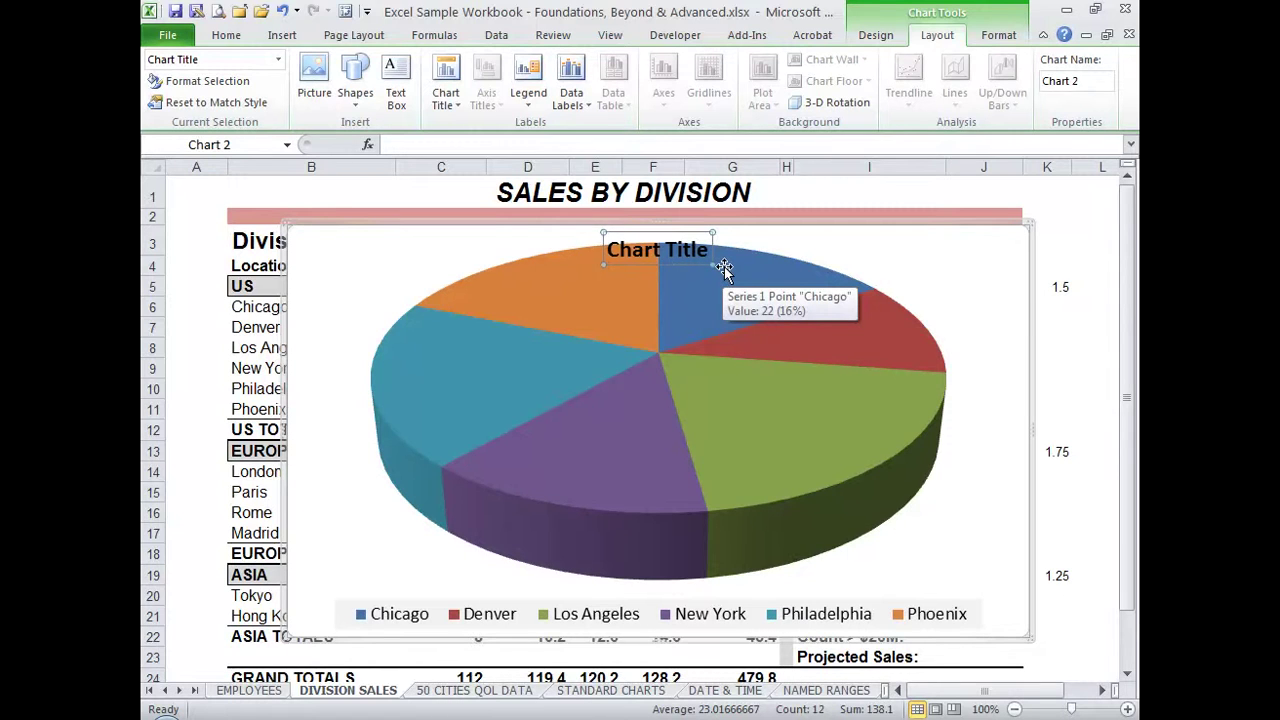
pyautogui.write('Sales by City')
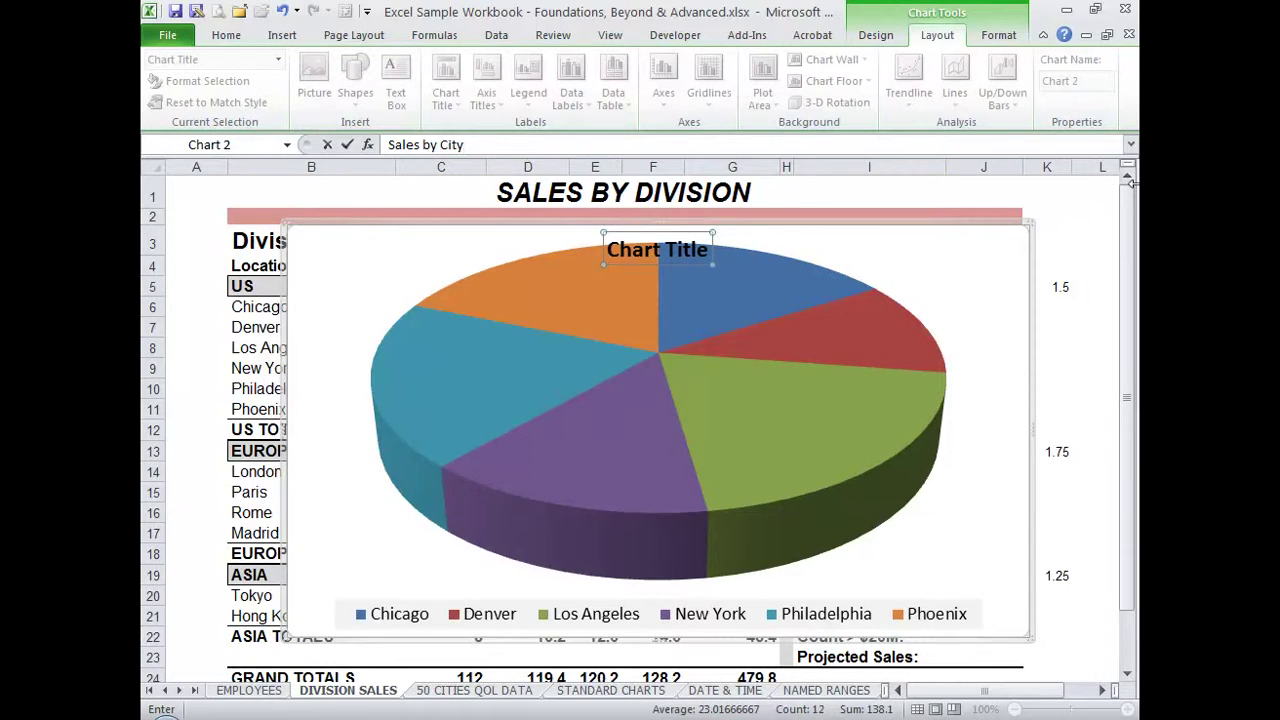
pyautogui.press('Return')
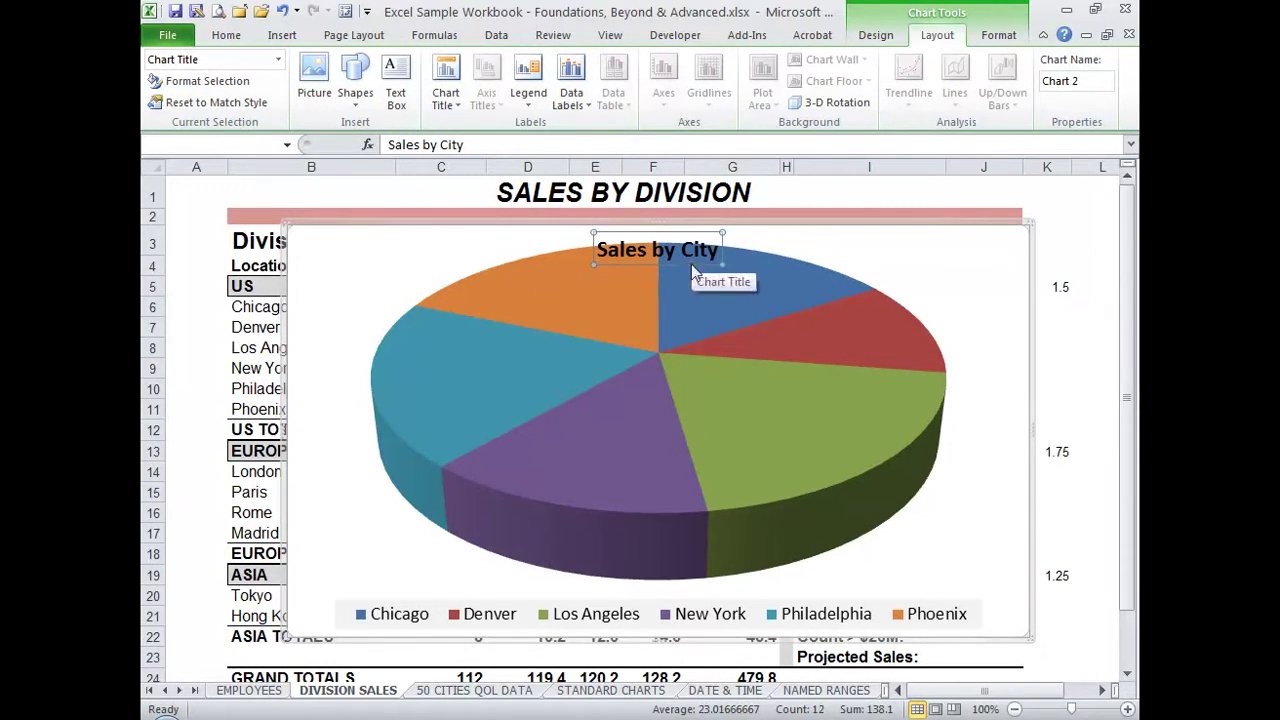
pyautogui.moveTo(690, 264); pyautogui.dragTo(418, 272)
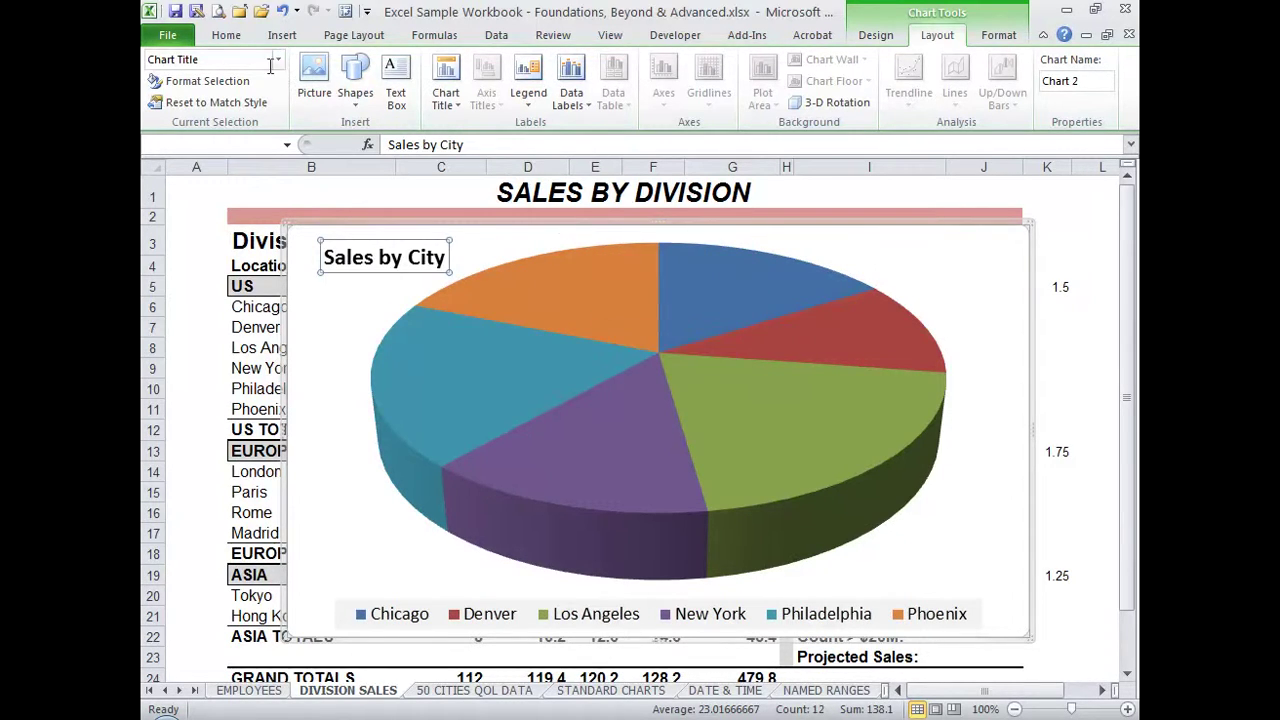
# Enlarge the 'Sales by City' title text to 28 point
pyautogui.click(227, 36)
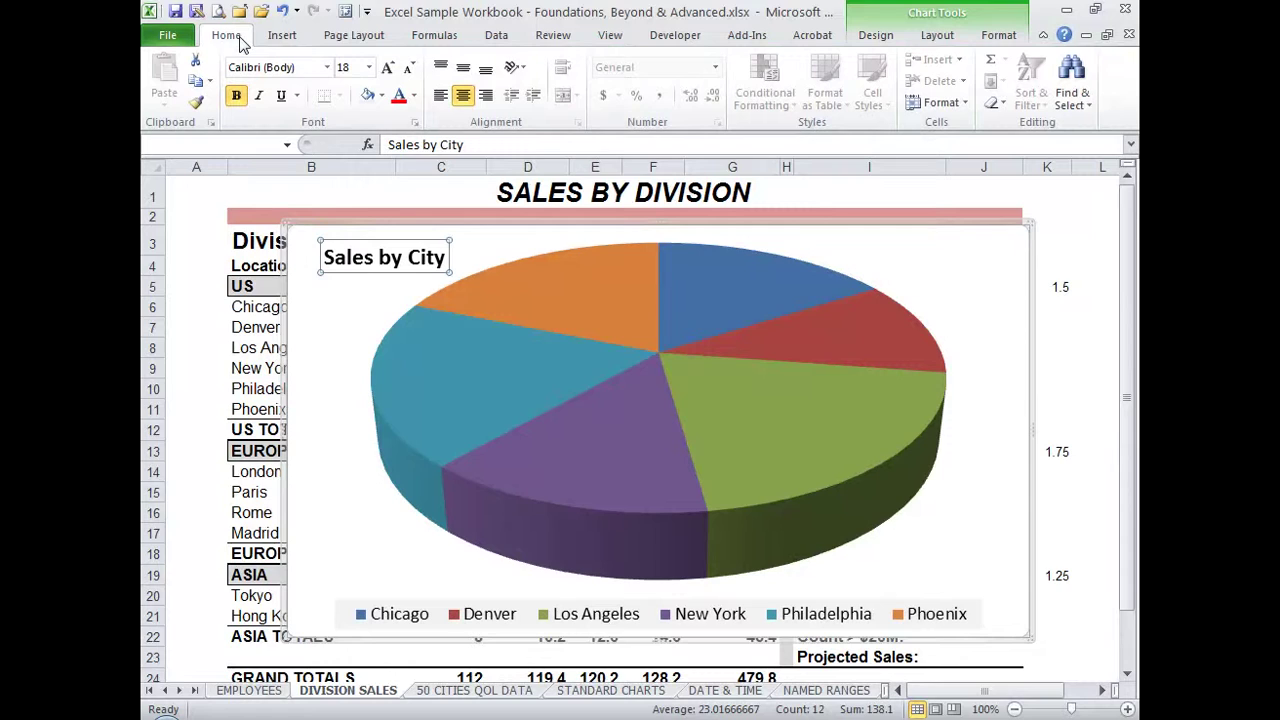
pyautogui.click(387, 68)
pyautogui.click(387, 68)
pyautogui.click(387, 68)
pyautogui.click(387, 68)
pyautogui.click(387, 68)
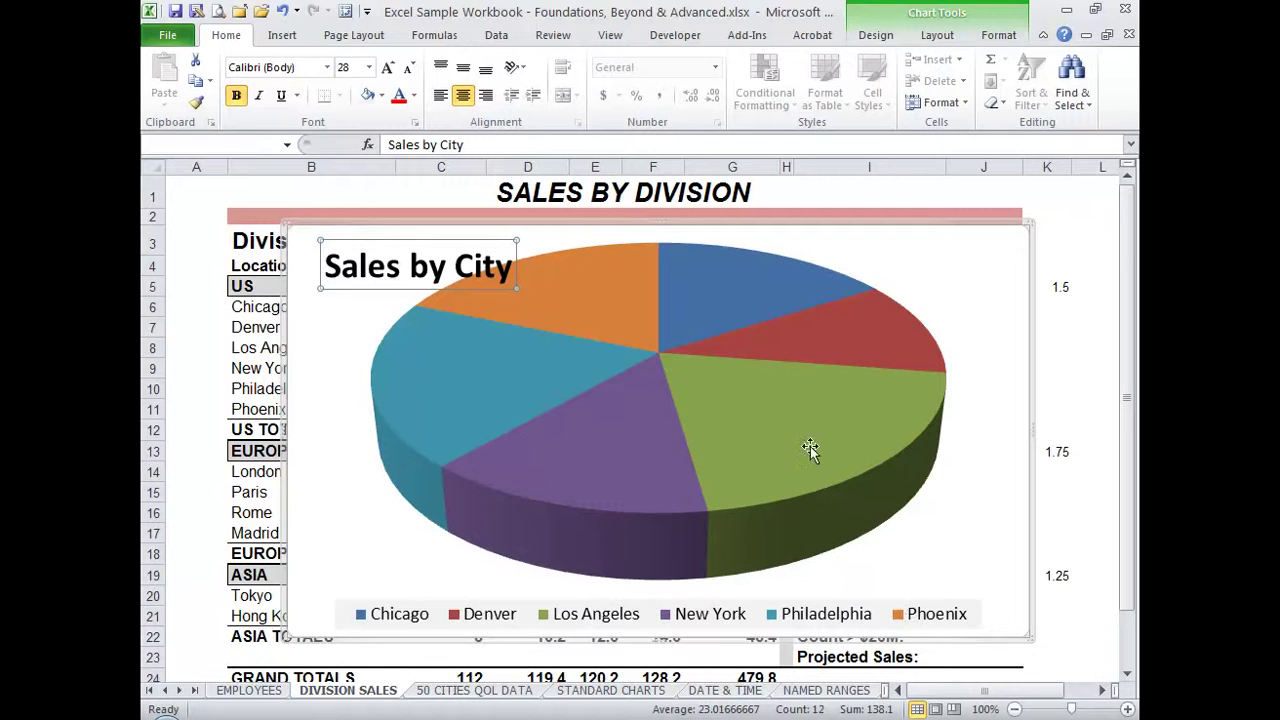
pyautogui.click(988, 327)
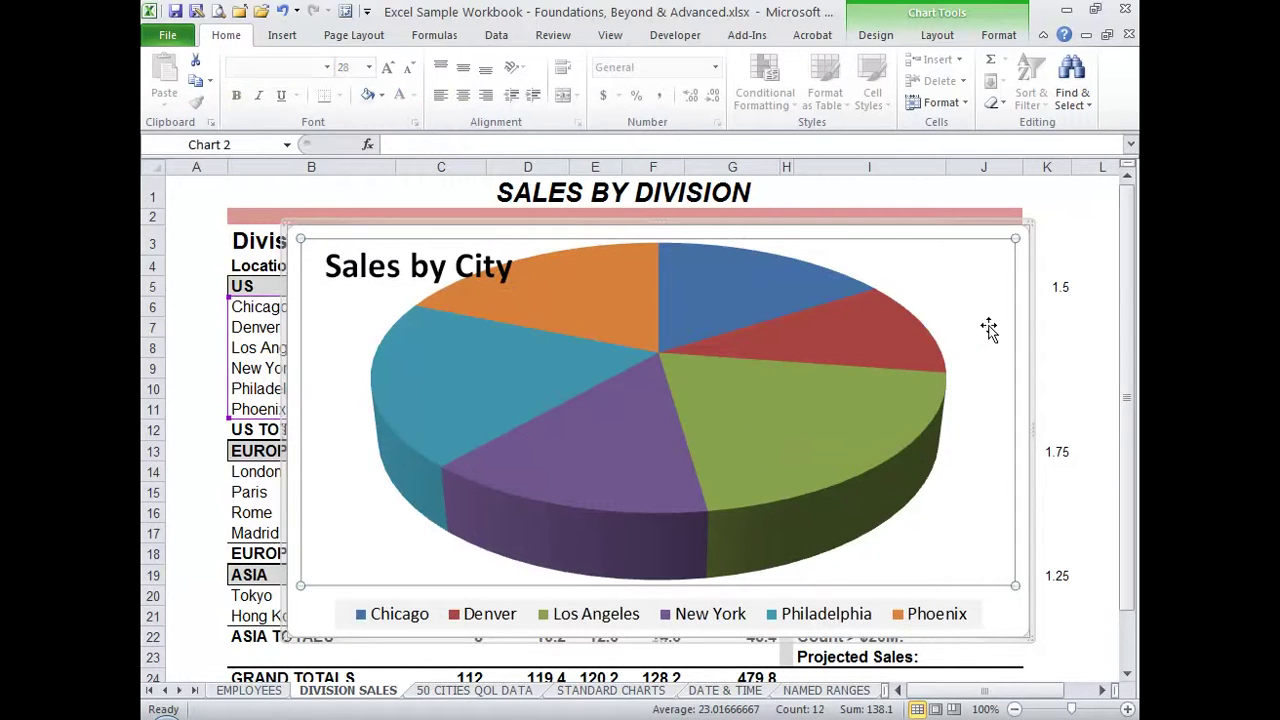
# Fill only the Chicago slice with Dark Blue, Text 2, Darker 25%
pyautogui.click(719, 292)
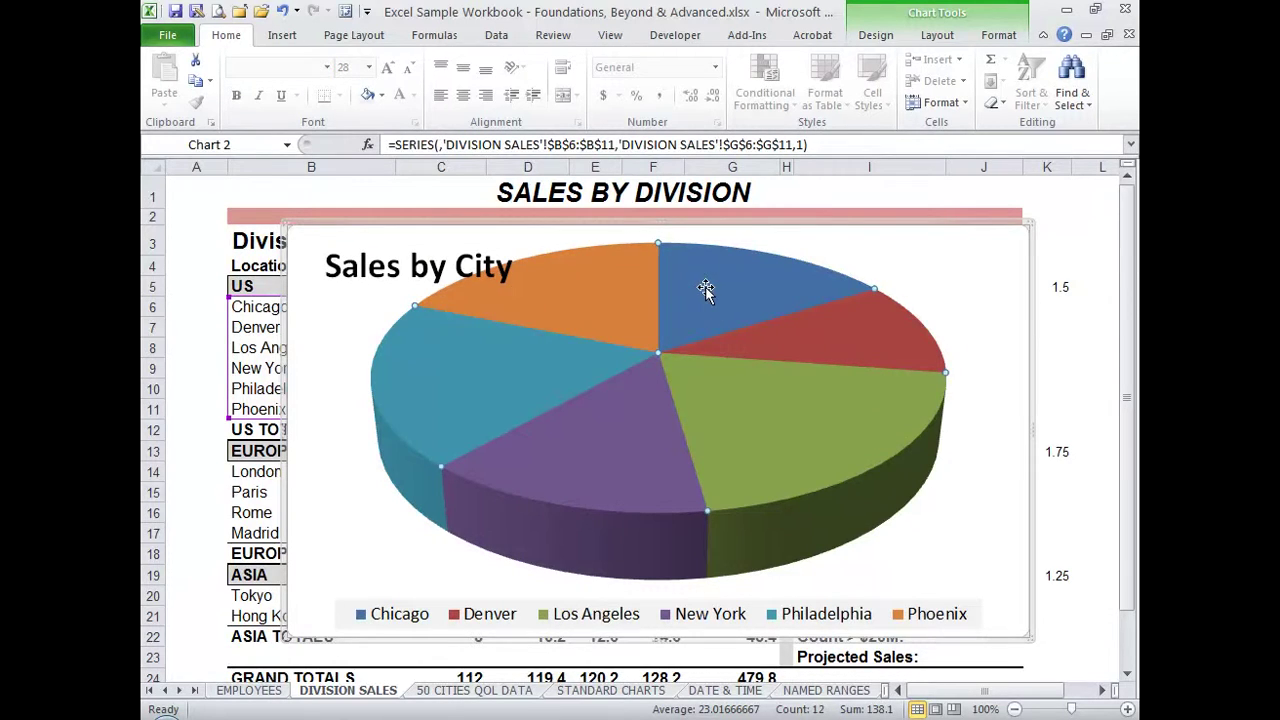
pyautogui.click(706, 287)
pyautogui.click(998, 36)
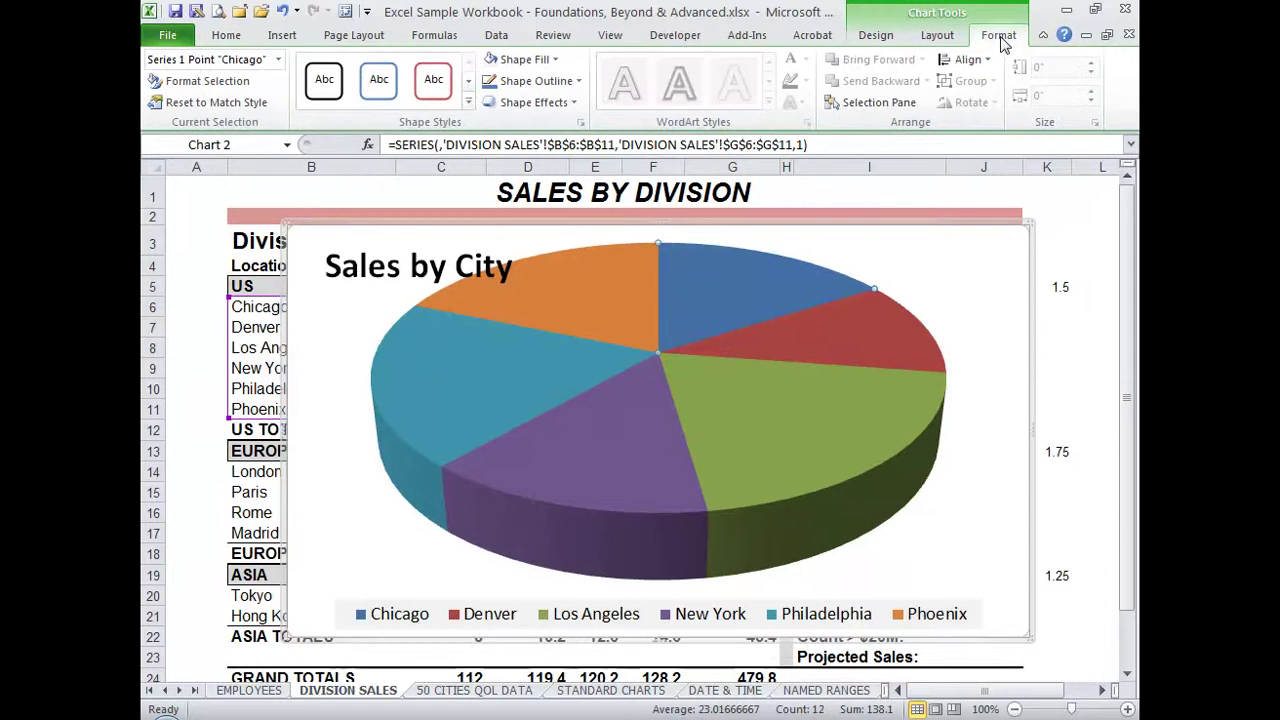
pyautogui.click(539, 64)
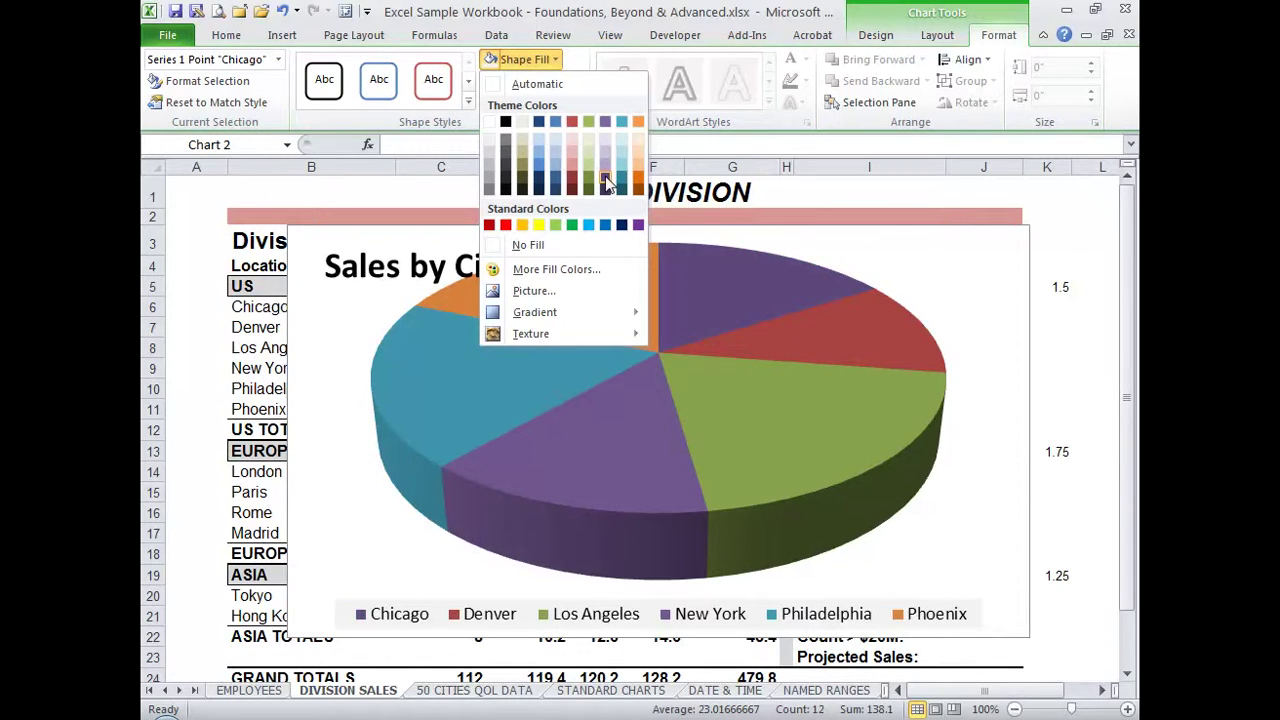
pyautogui.click(538, 178)
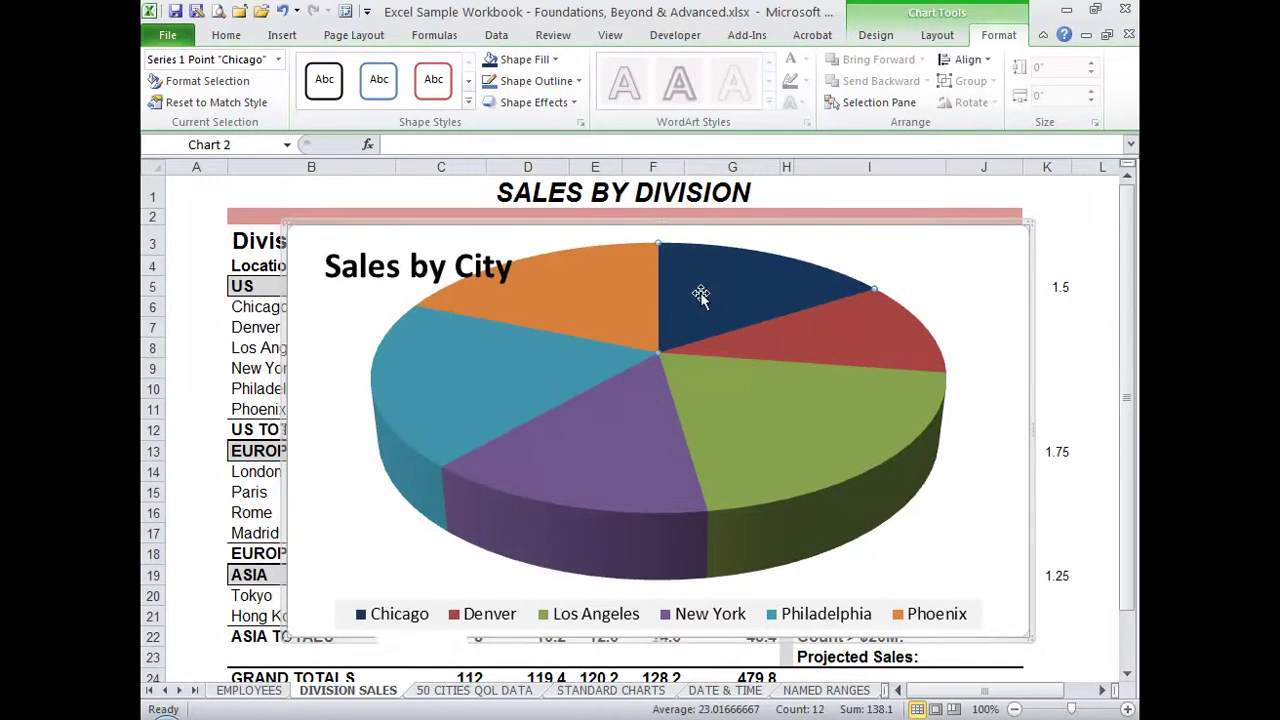
pyautogui.moveTo(700, 295)
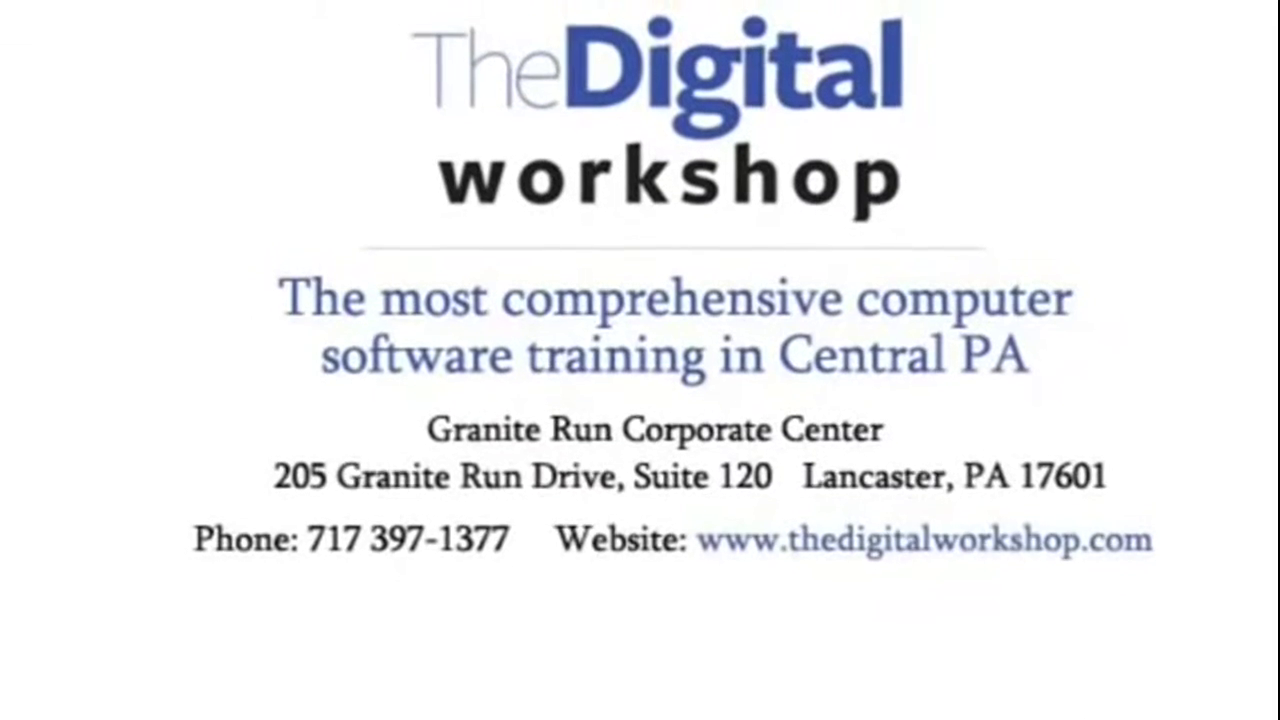